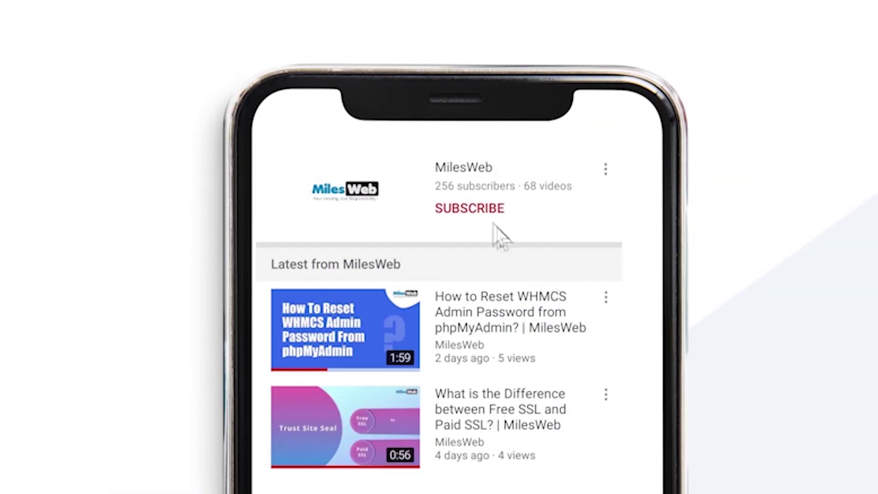
Step: Subscribe to the MilesWeb YouTube channel and switch on its bell notifications
left_click(482, 213)
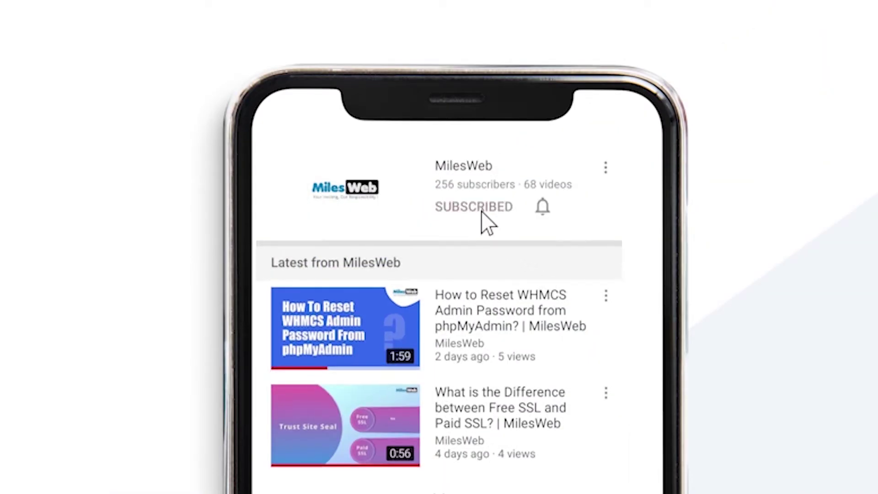
left_click(542, 207)
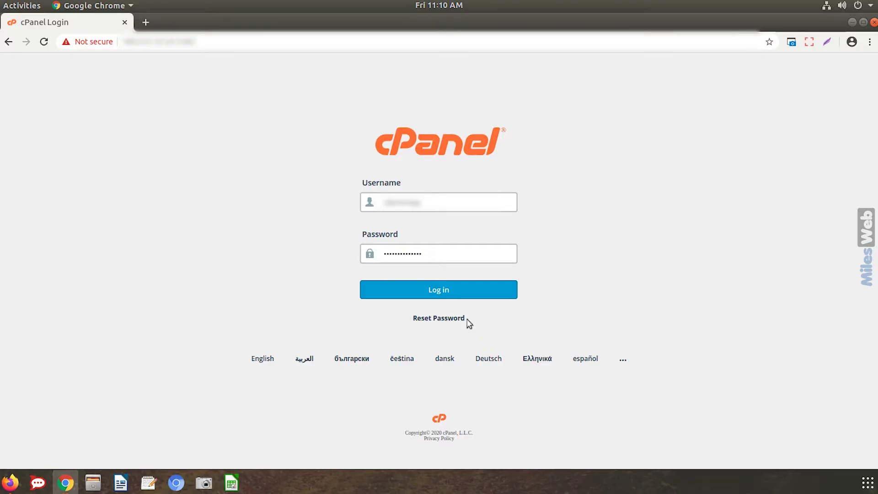
Step: Log in to cPanel and open Zone Editor from the Domains section
left_click(463, 294)
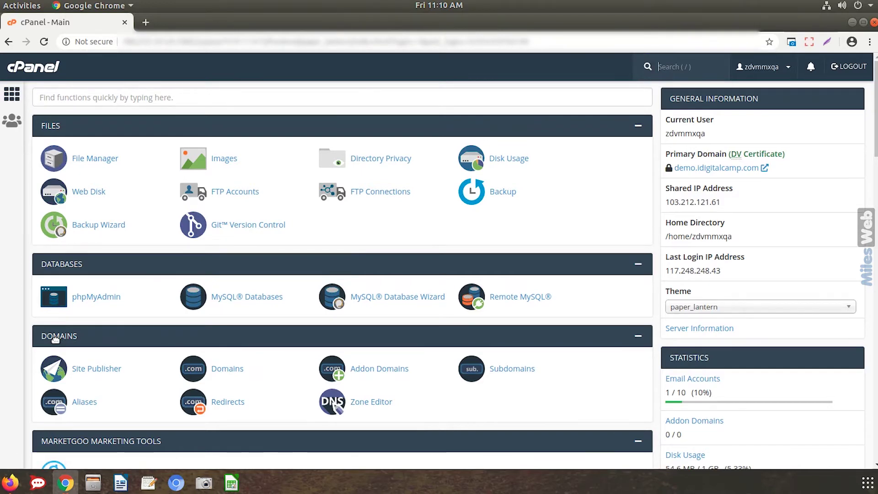
left_click(355, 405)
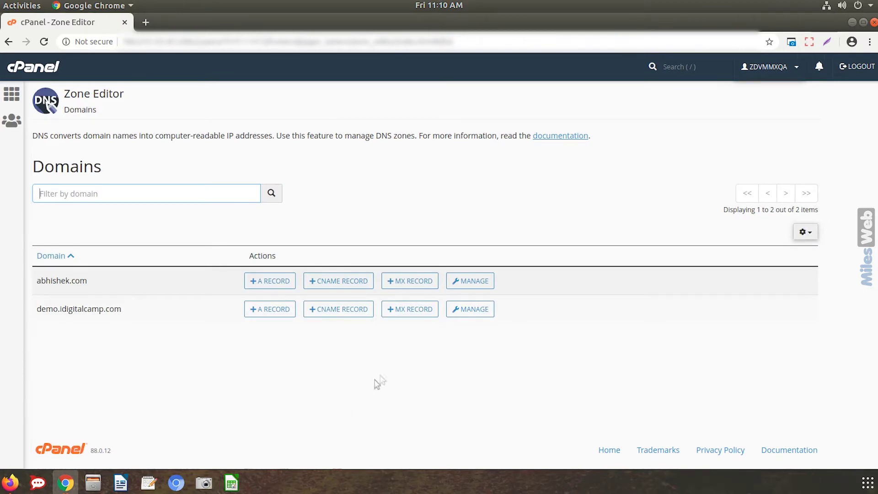
Step: Start an MX record for demo.idigitalcamp.com with priority 0 and move to its destination
left_click(424, 312)
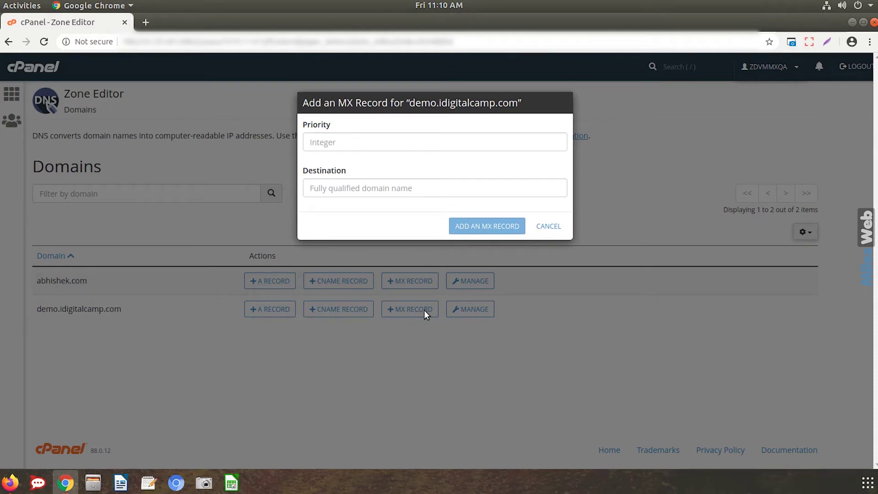
left_click(348, 143)
left_click(351, 187)
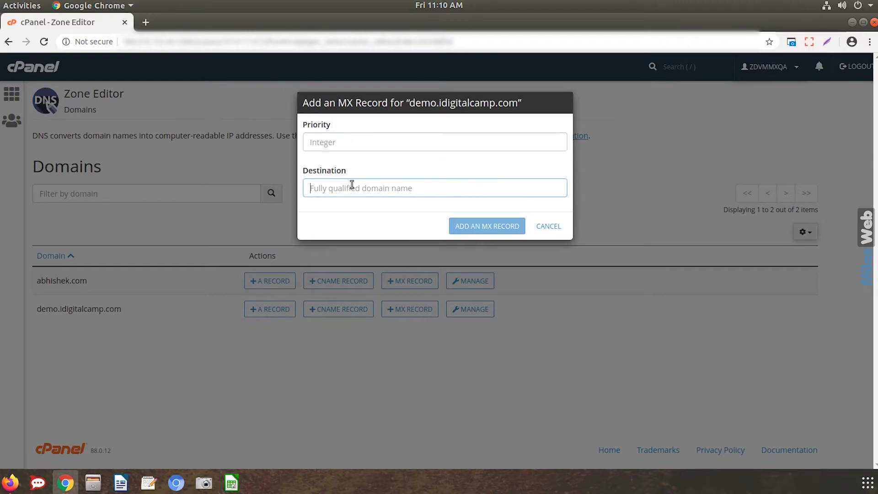
left_click(334, 143)
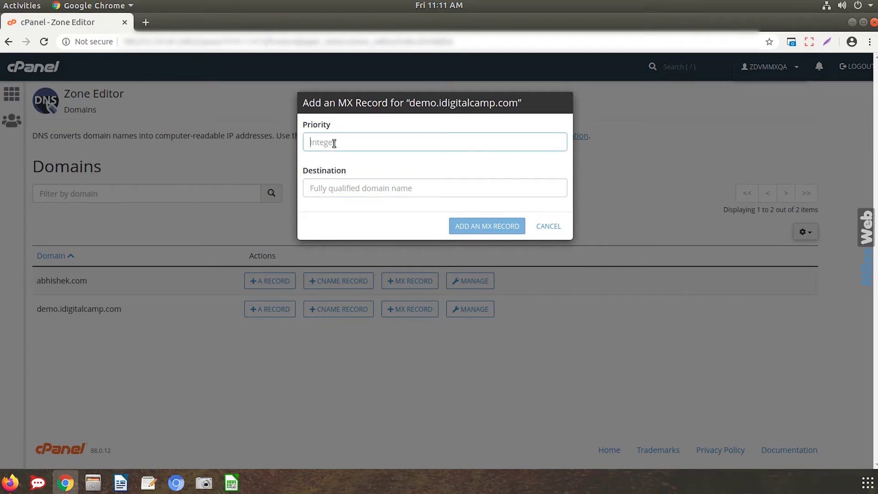
type("0")
key("Tab")
type("demo")
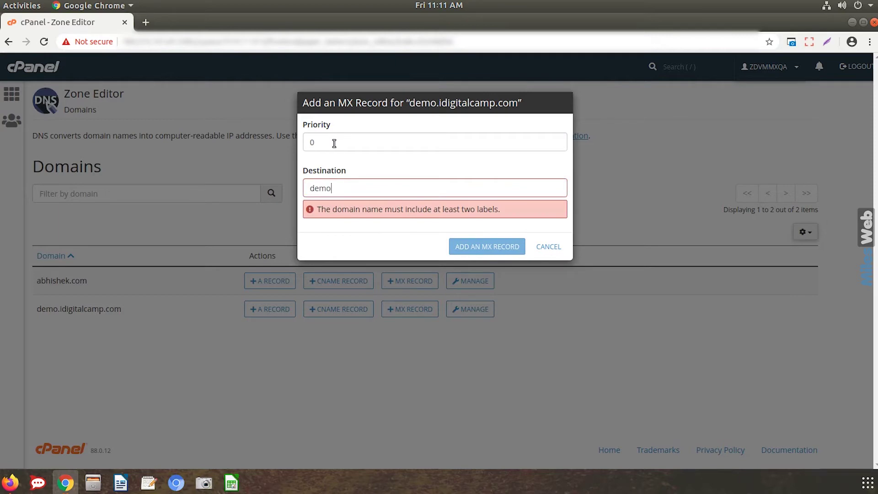
type(".idigital")
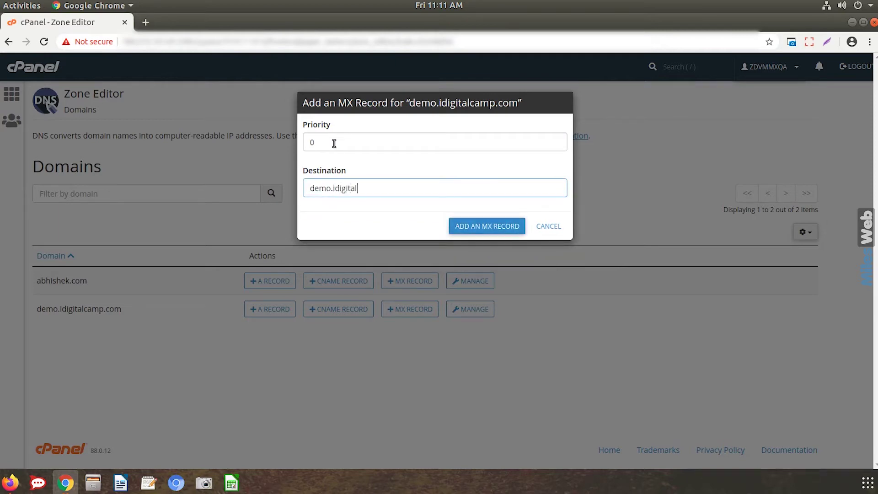
type("camp.com")
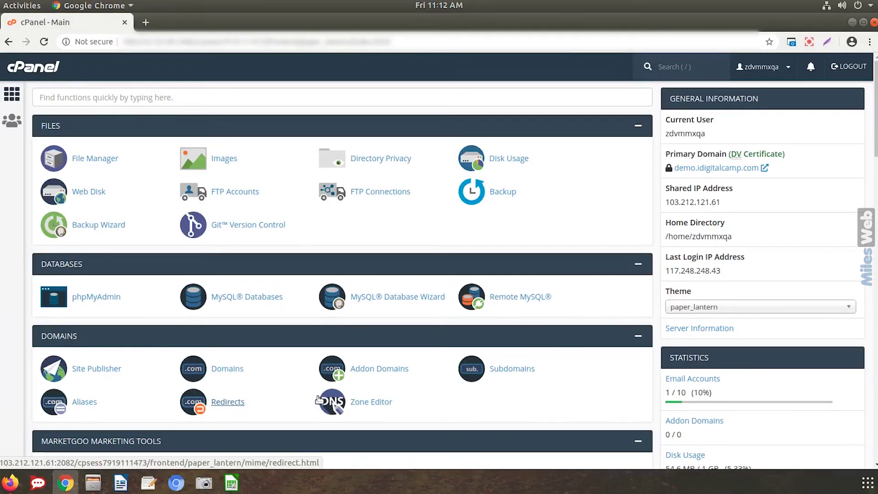
Step: Reopen Zone Editor, manage demo.idigitalcamp.com's records and start a new record row
left_click(372, 405)
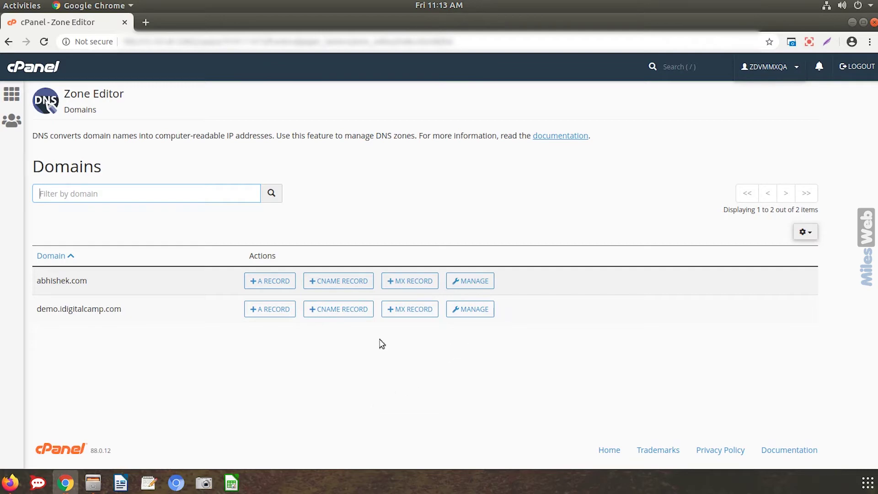
left_click_drag(38, 309, 126, 309)
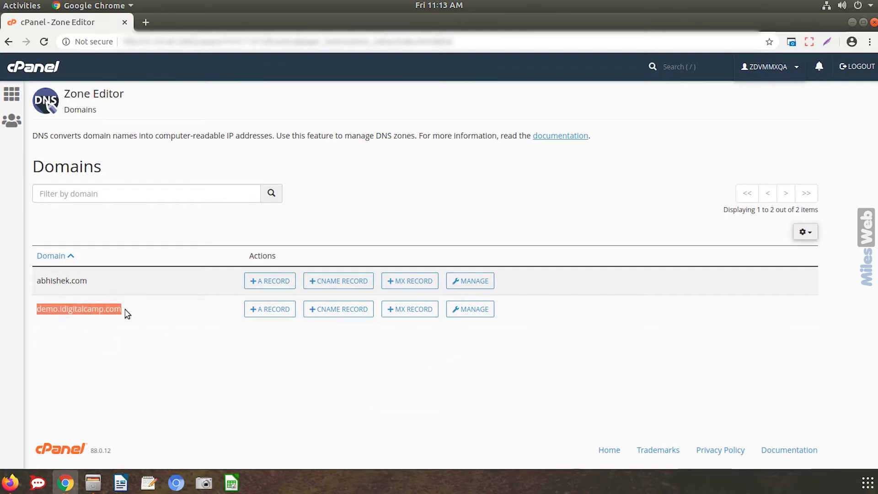
left_click(173, 336)
left_click(471, 316)
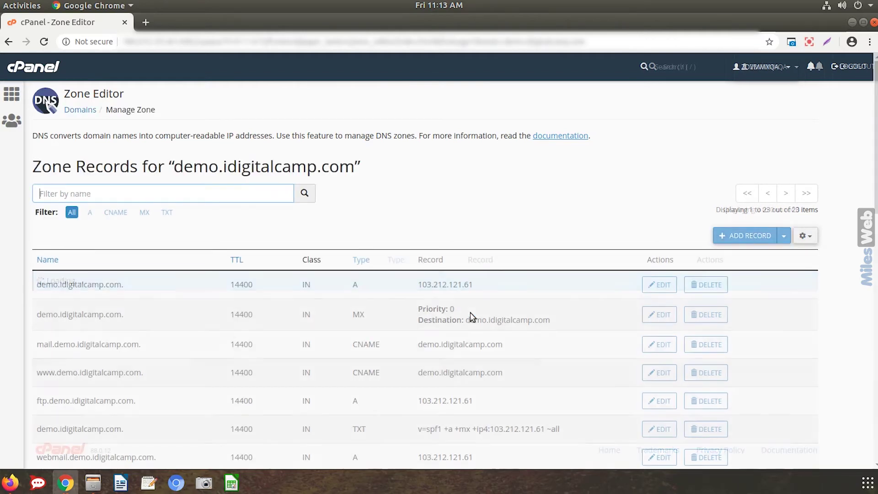
left_click(733, 237)
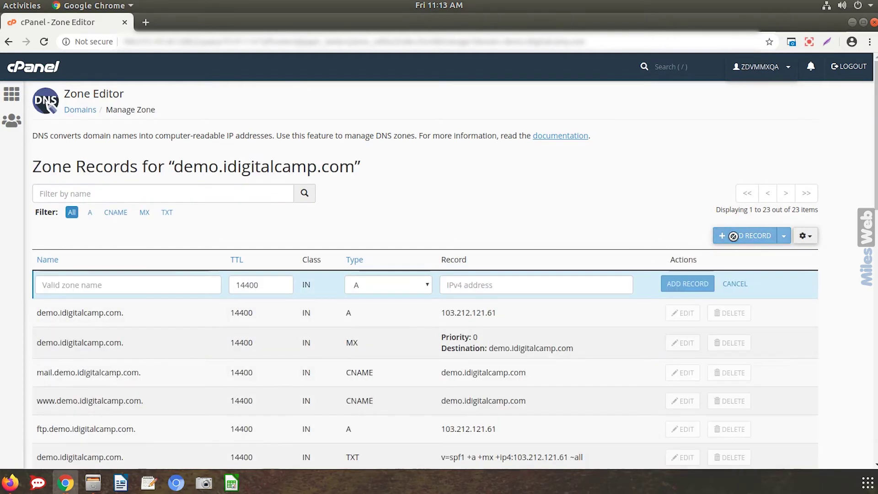
Step: Make the new demo.idigitalcamp.com record a TXT record, ready for its name and text value
left_click(112, 287)
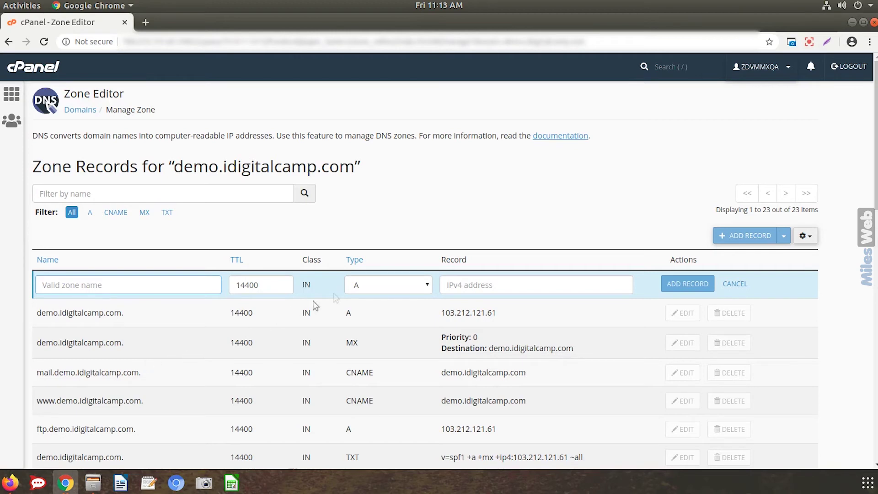
left_click(359, 288)
left_click(361, 366)
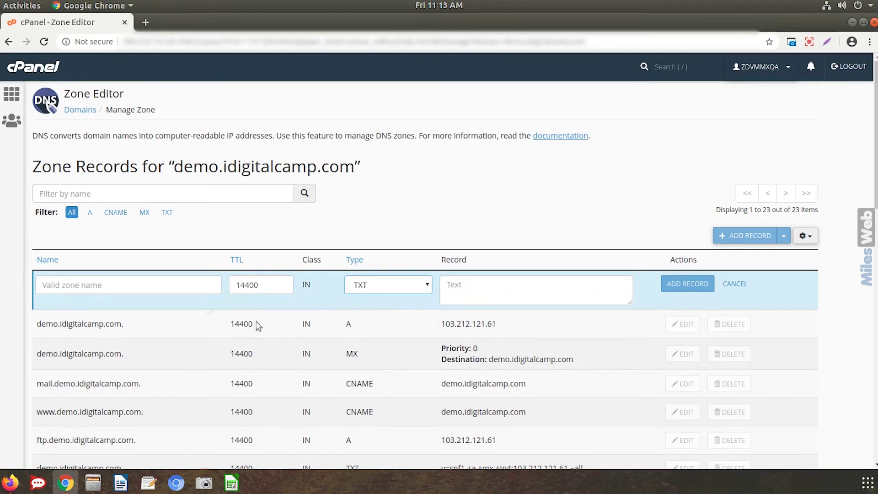
left_click(139, 282)
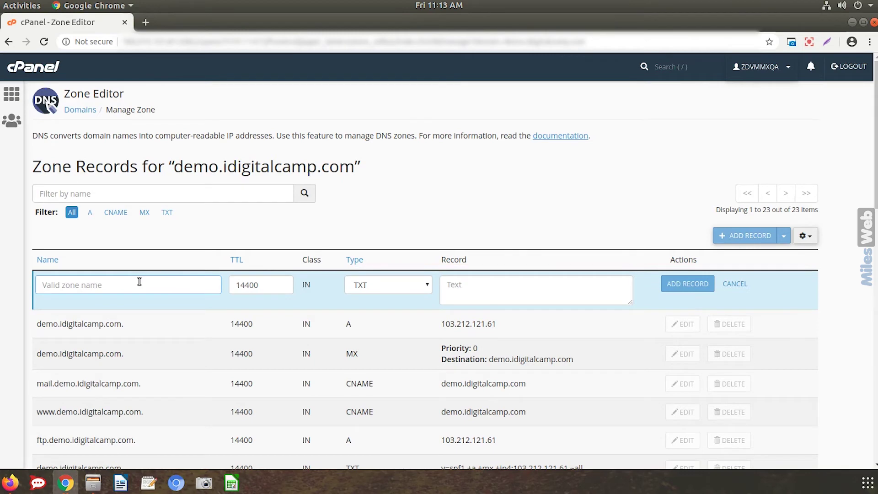
left_click(480, 286)
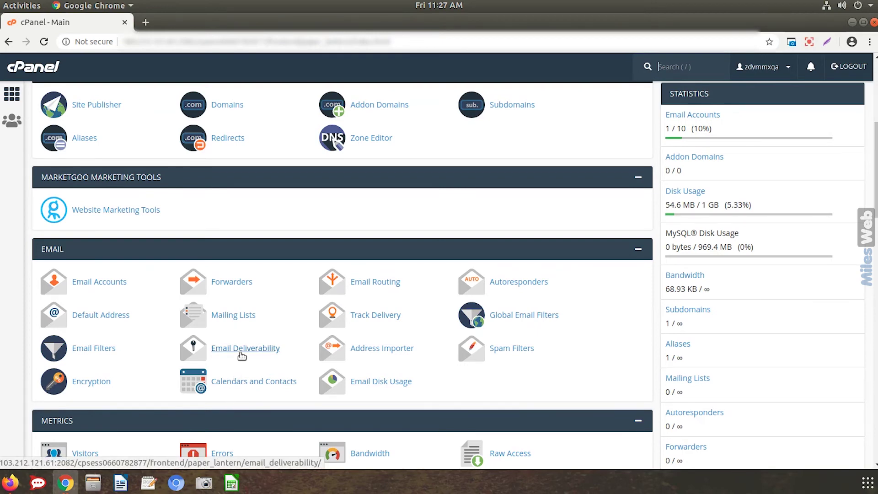
Step: Open Email Deliverability and choose Manage for the abhishek.com domain
left_click(241, 350)
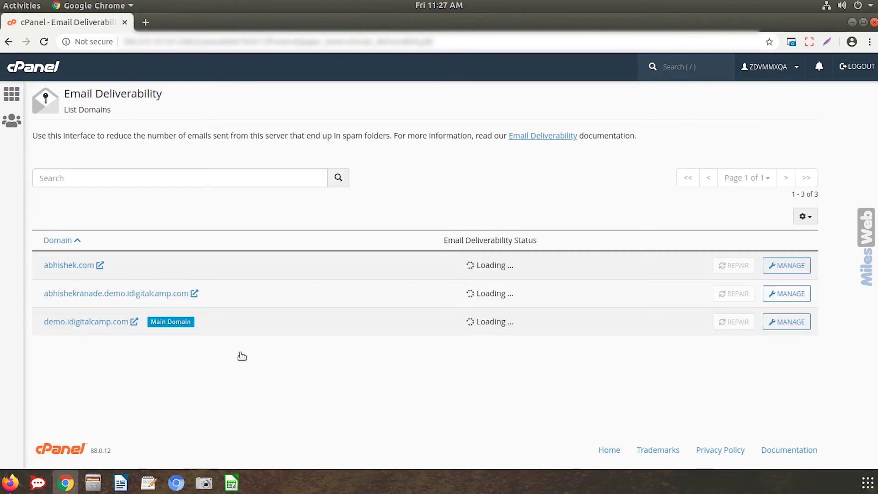
left_click(773, 267)
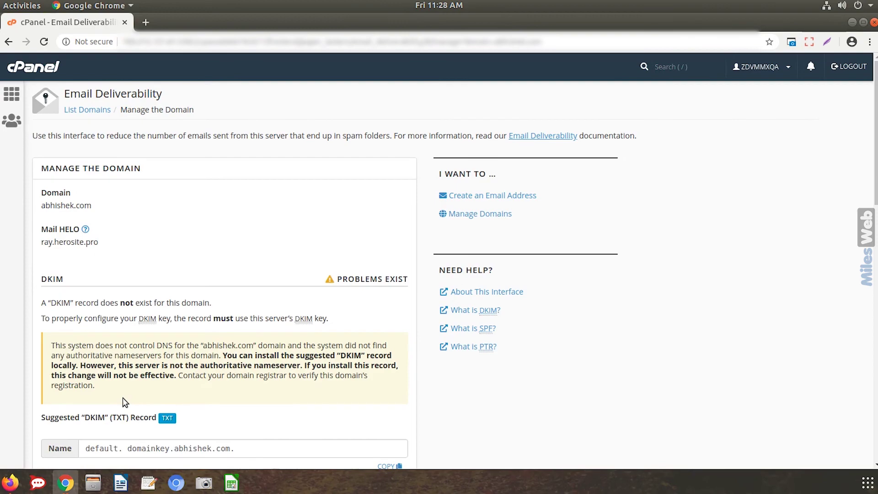
scroll(123, 397, "down", 1)
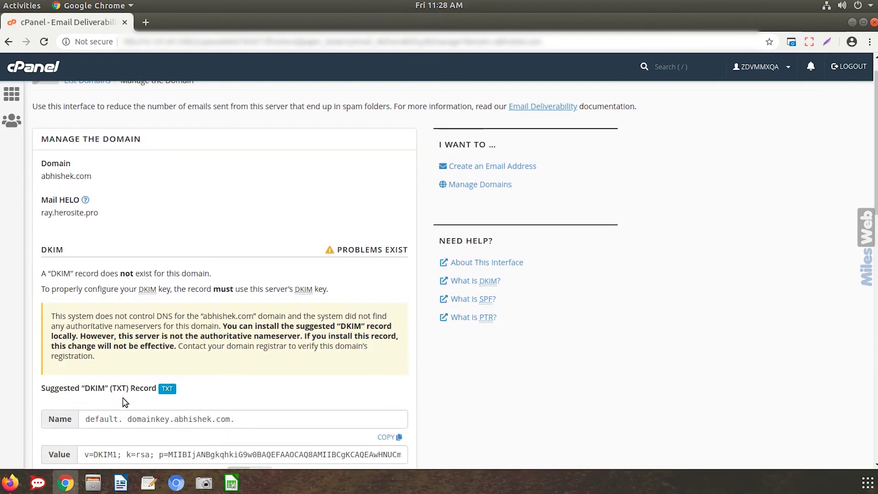
scroll(123, 397, "down", 2)
scroll(123, 397, "down", 2)
scroll(123, 397, "down", 4)
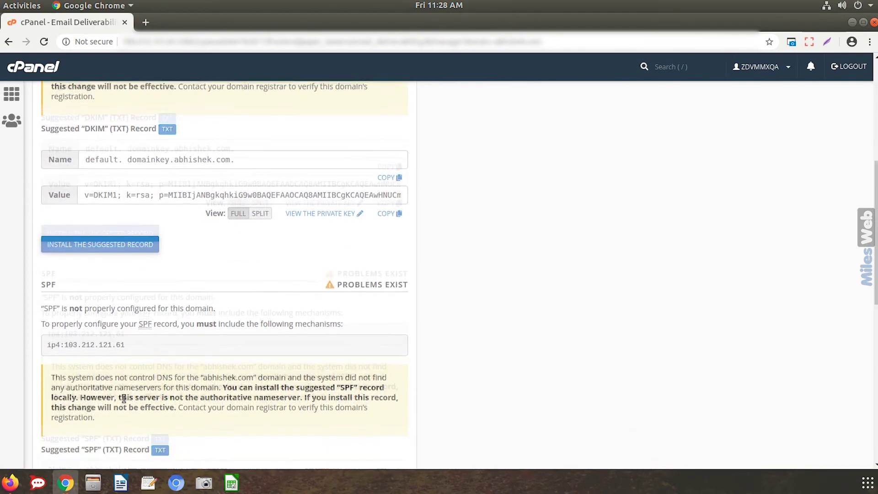
scroll(123, 397, "down", 3)
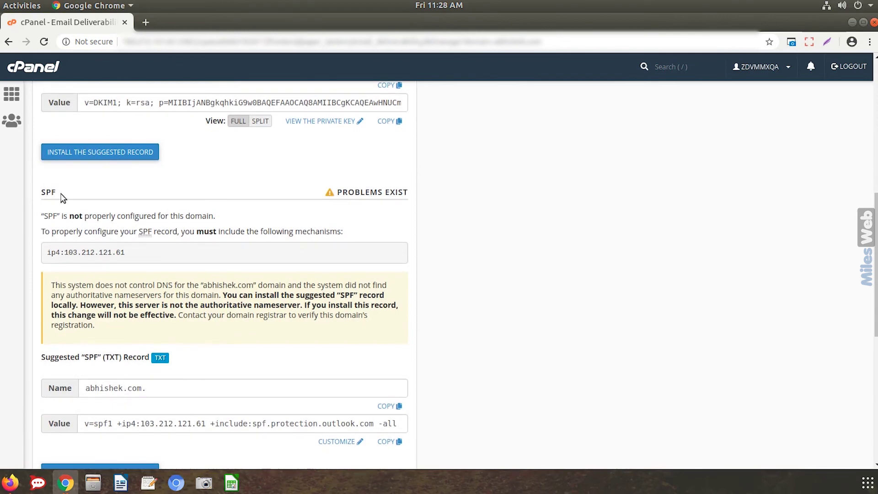
left_click_drag(58, 192, 38, 194)
left_click(45, 215)
scroll(45, 215, "down", 1)
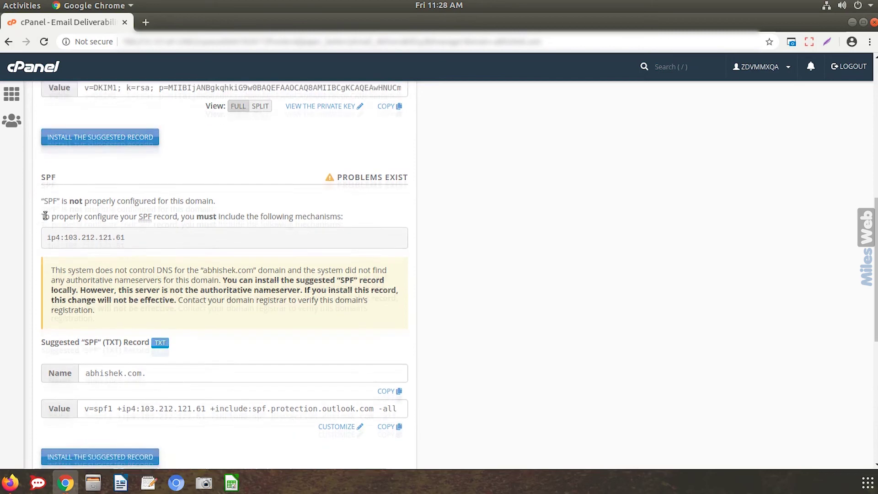
scroll(46, 216, "down", 1)
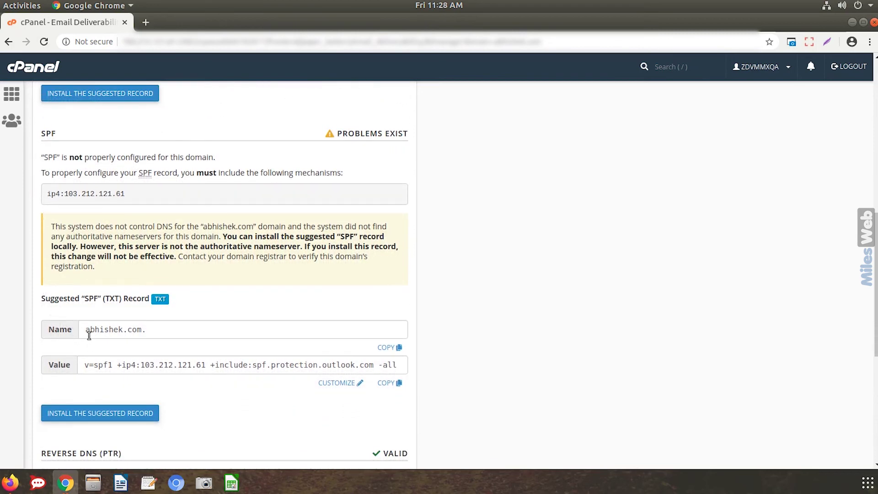
left_click_drag(88, 331, 147, 331)
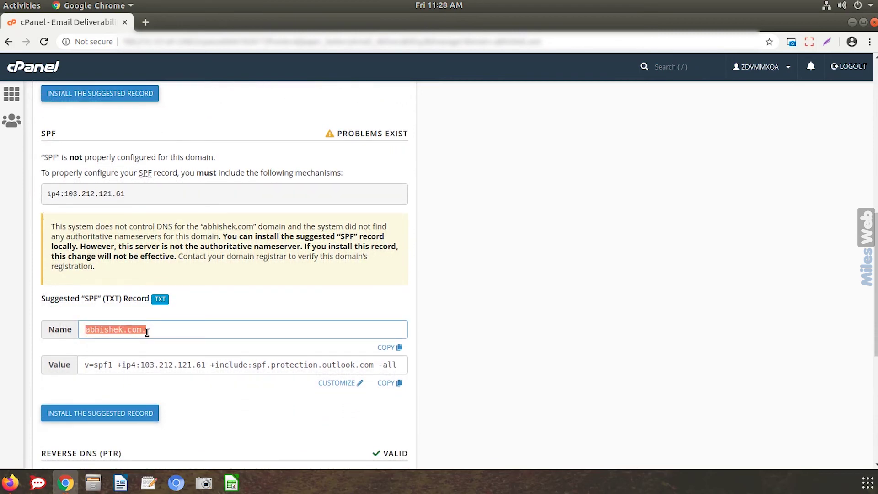
left_click(64, 377)
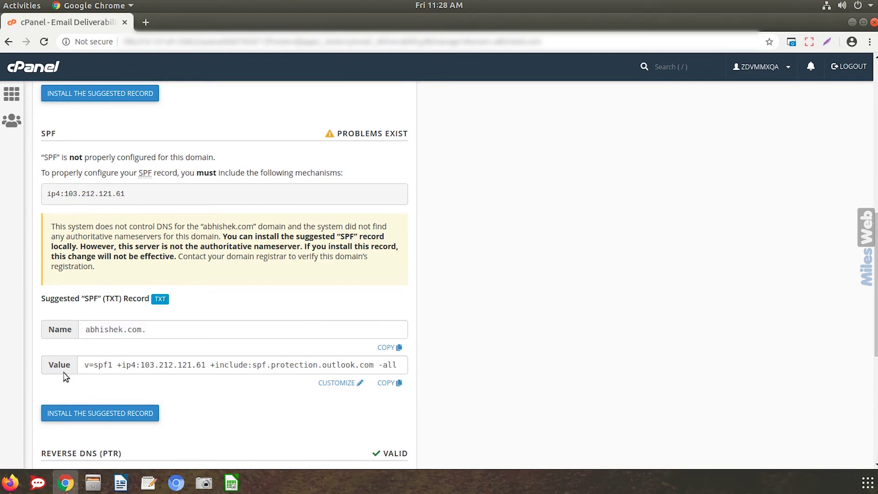
left_click(114, 370)
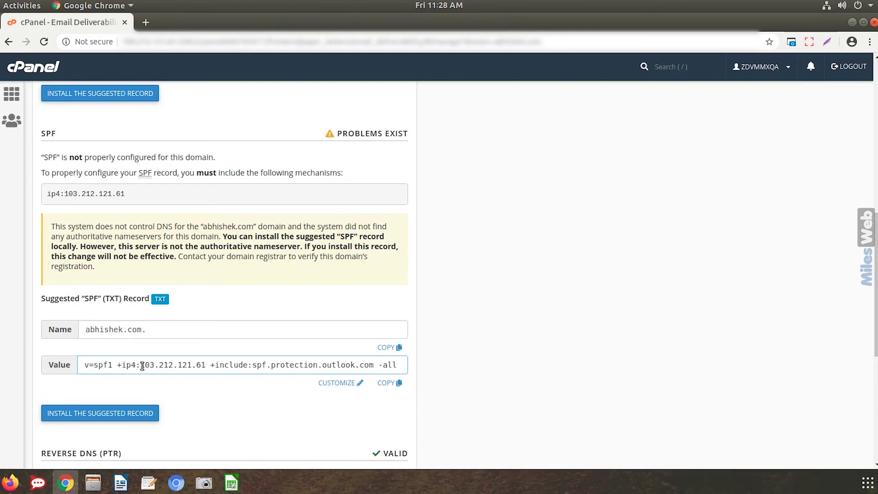
left_click_drag(141, 366, 206, 365)
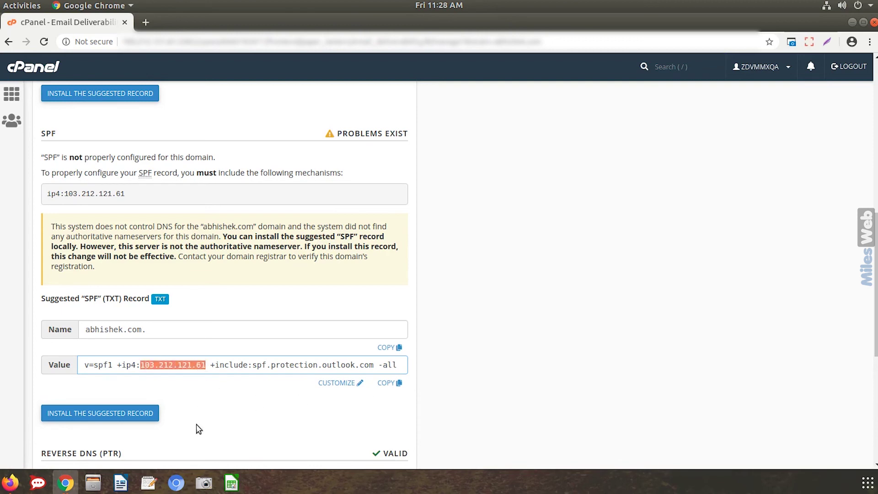
left_click_drag(378, 365, 402, 365)
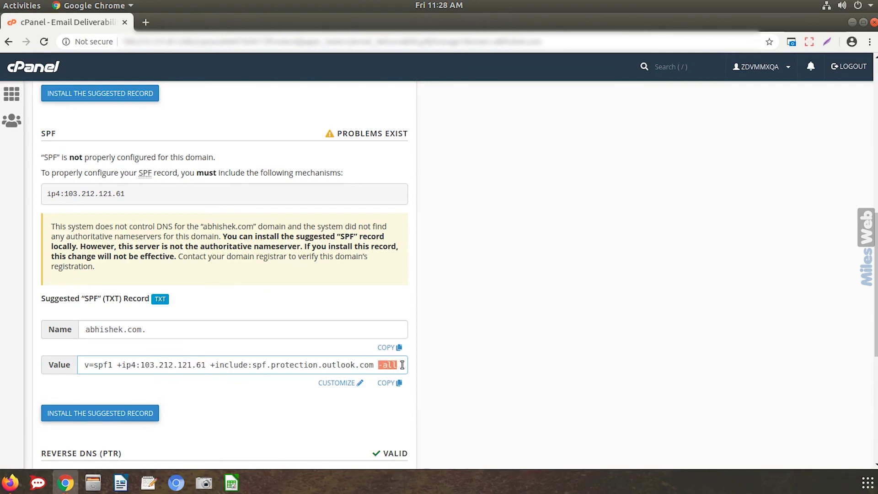
left_click(311, 426)
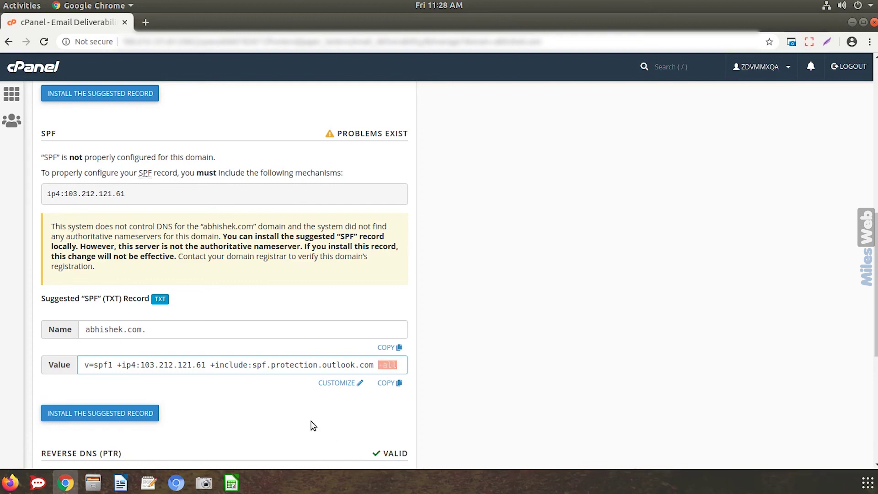